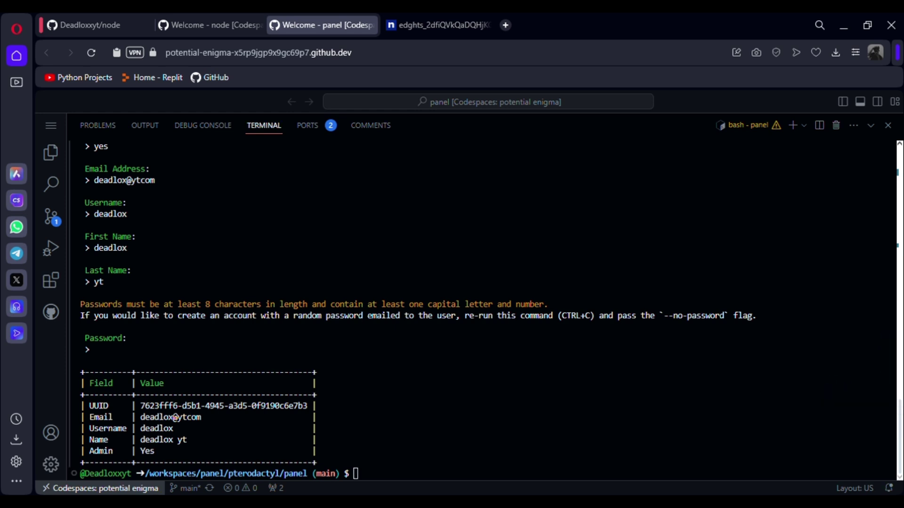
# Change the Codespaces forwarded port 80 visibility from Private to Public
pyautogui.moveTo(85, 191); pyautogui.dragTo(495, 297)
pyautogui.click(494, 353)
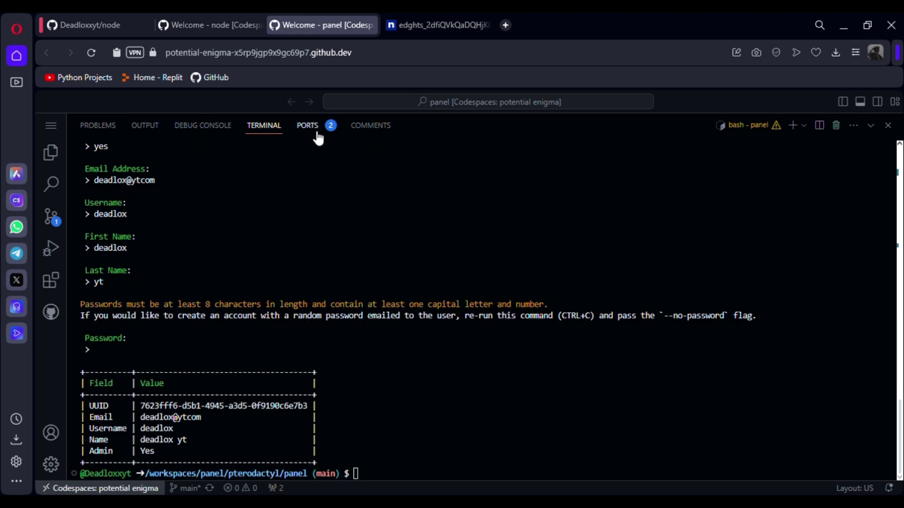
pyautogui.click(306, 124)
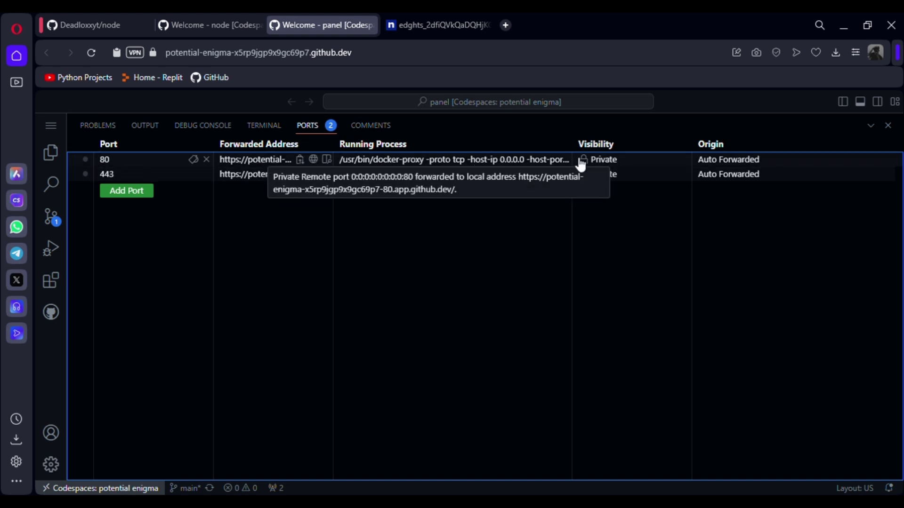
pyautogui.rightClick(610, 161)
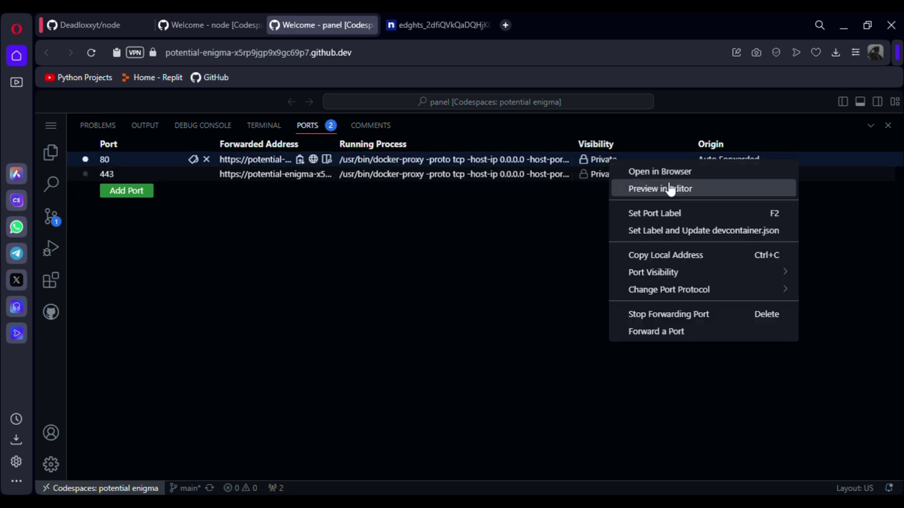
pyautogui.moveTo(653, 272)
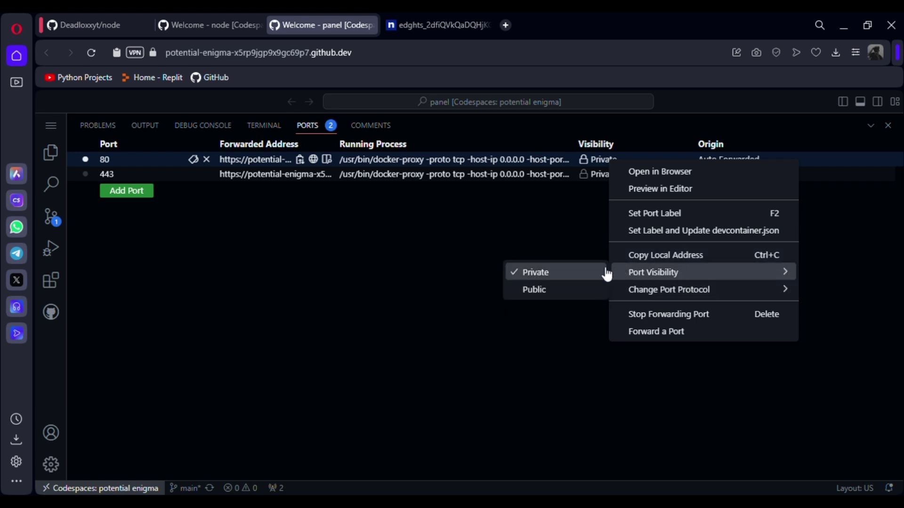
pyautogui.click(571, 288)
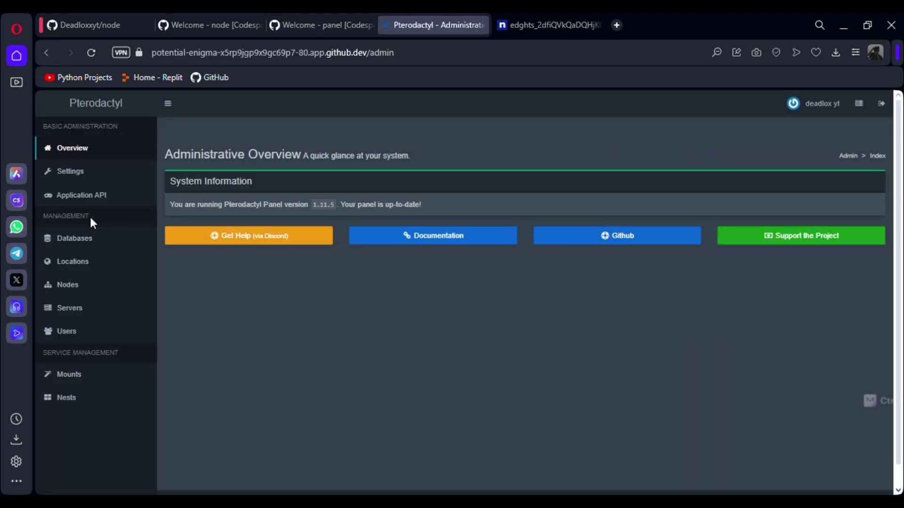
# Add a new location with short code 'in'
pyautogui.click(73, 262)
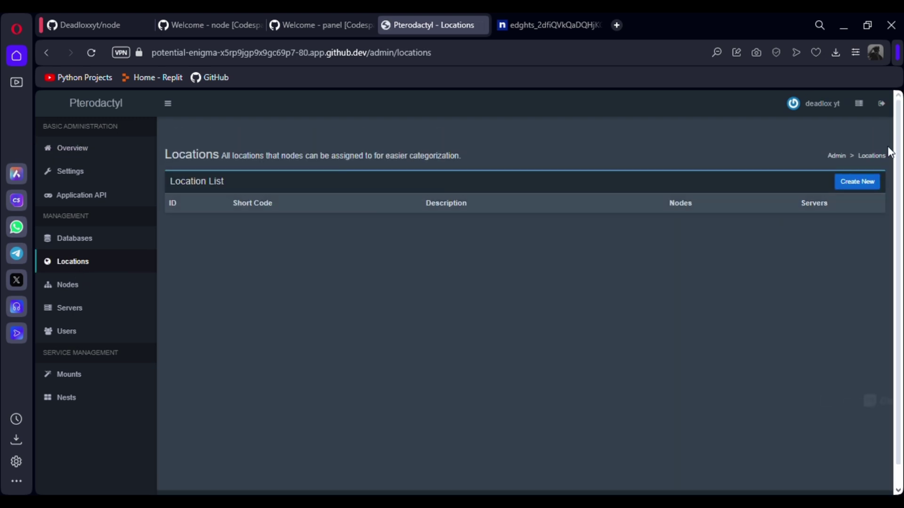
pyautogui.click(856, 182)
pyautogui.click(468, 166)
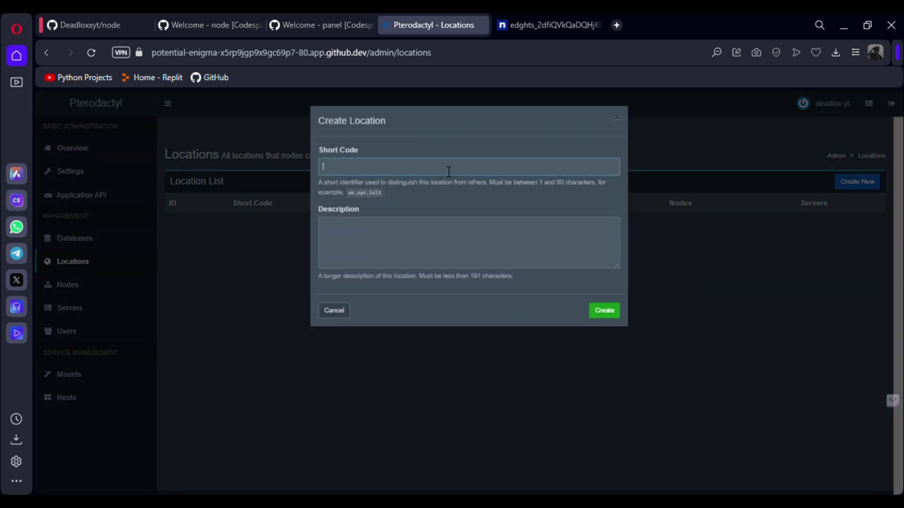
pyautogui.write('in')
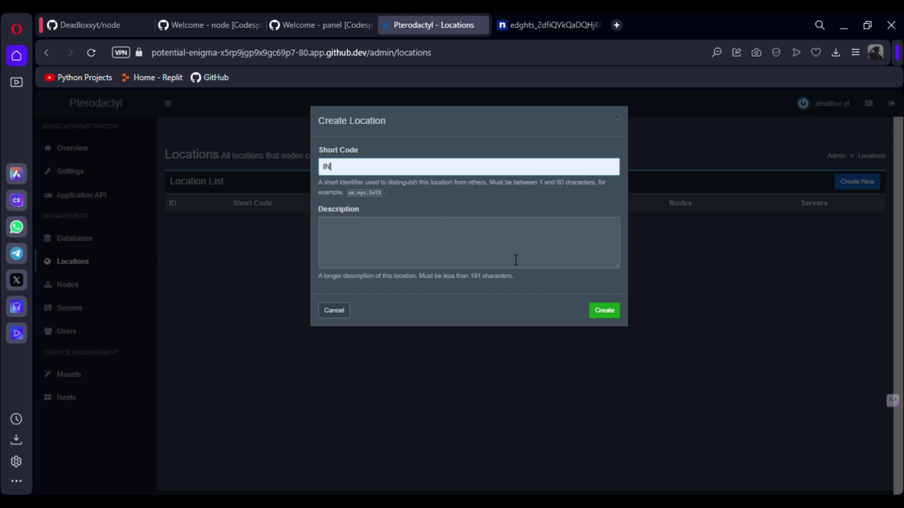
pyautogui.click(604, 310)
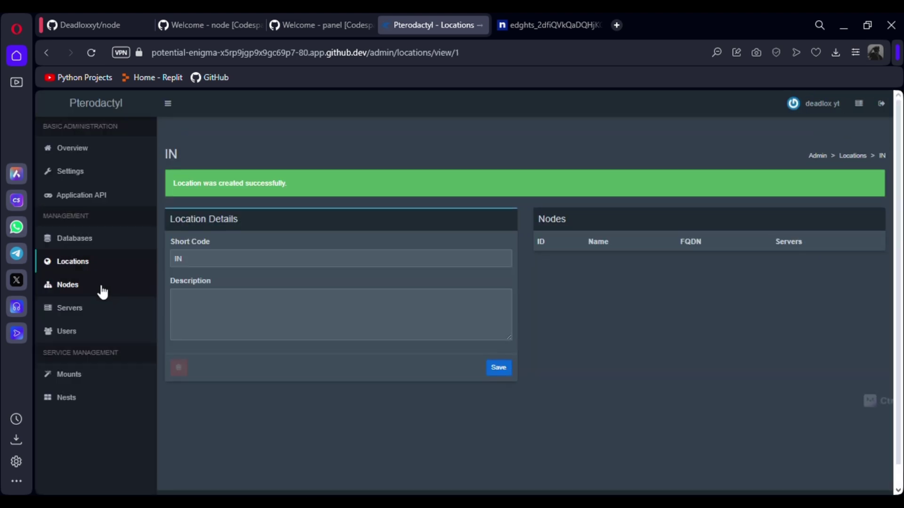
# Start a new node named node1 in location IN
pyautogui.click(96, 284)
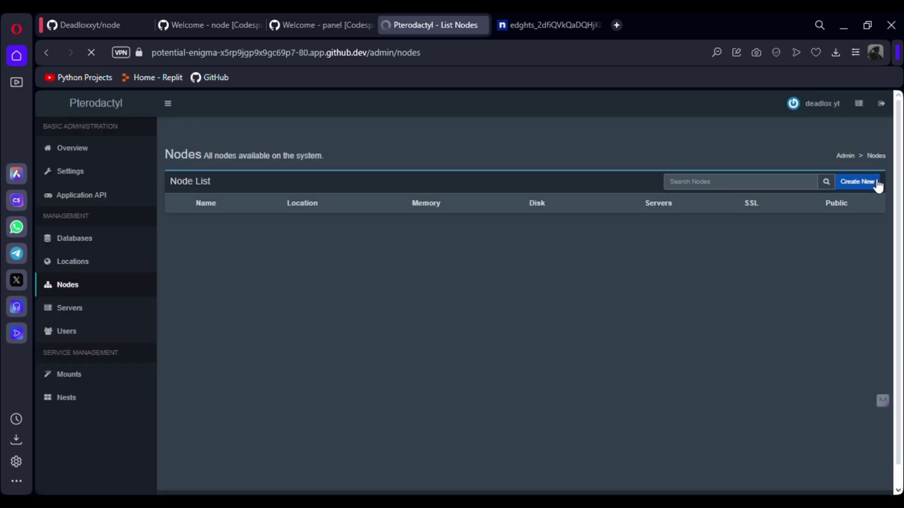
pyautogui.click(868, 182)
pyautogui.click(340, 221)
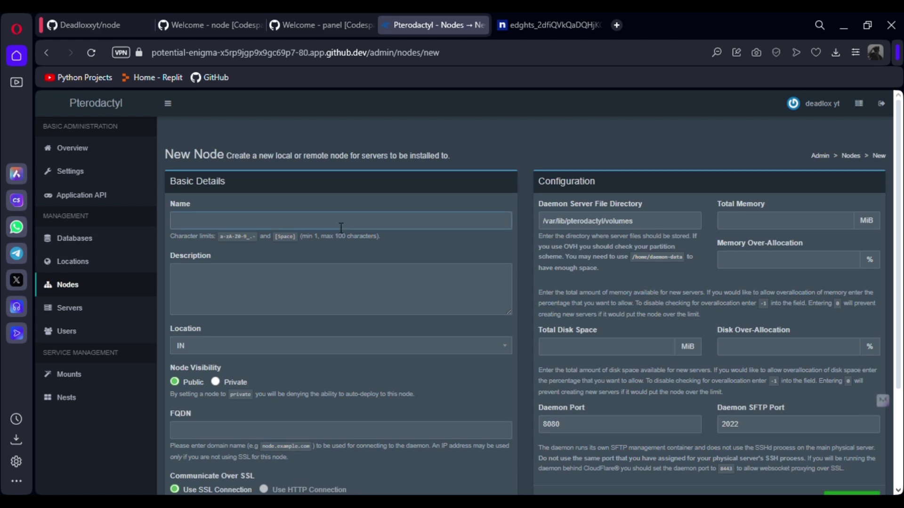
pyautogui.click(274, 248)
pyautogui.write('node1')
# Fill in total memory and disk space, with memory and disk over-allocation 0
pyautogui.click(737, 225)
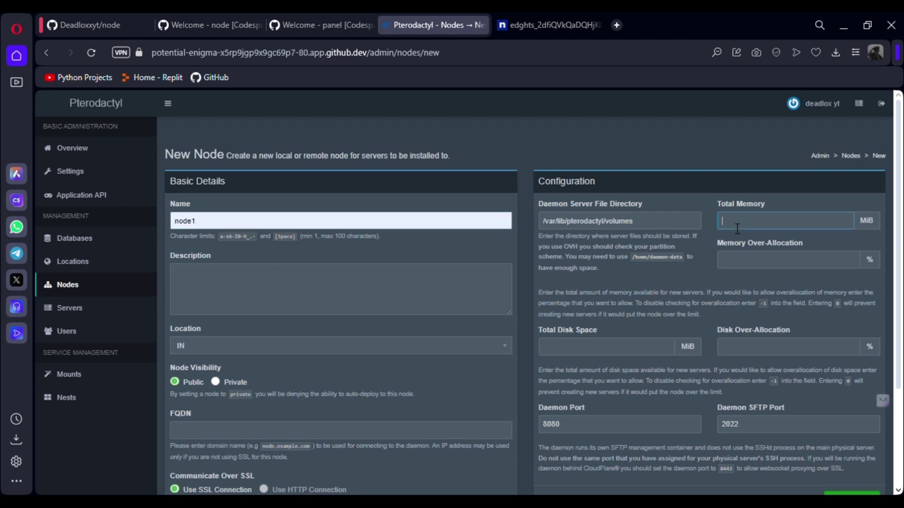
pyautogui.write('365463534')
pyautogui.click(742, 260)
pyautogui.write('5')
pyautogui.press('BackSpace')
pyautogui.write('0')
pyautogui.click(770, 347)
pyautogui.write('0')
pyautogui.click(635, 346)
pyautogui.write('452354254')
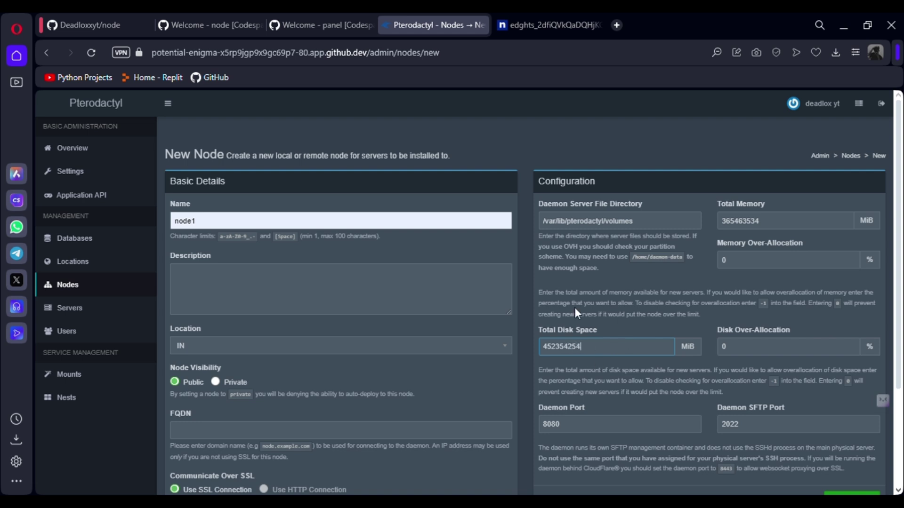
pyautogui.write('54')
pyautogui.scroll(-3, 575, 308)
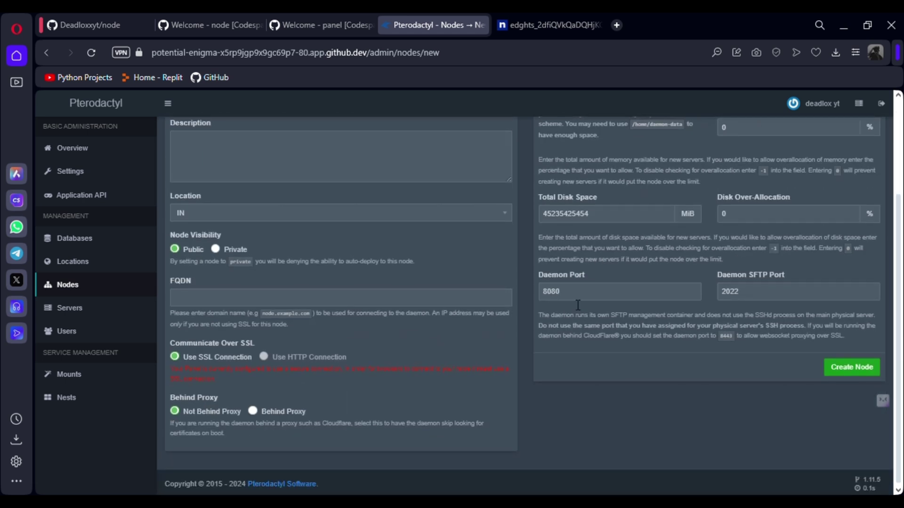
pyautogui.scroll(1, 373, 265)
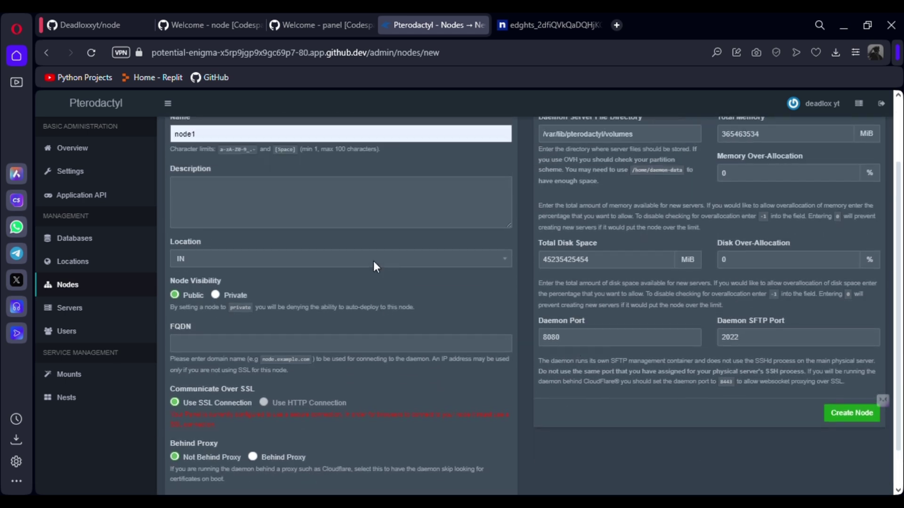
pyautogui.scroll(2, 374, 261)
pyautogui.scroll(-4, 425, 428)
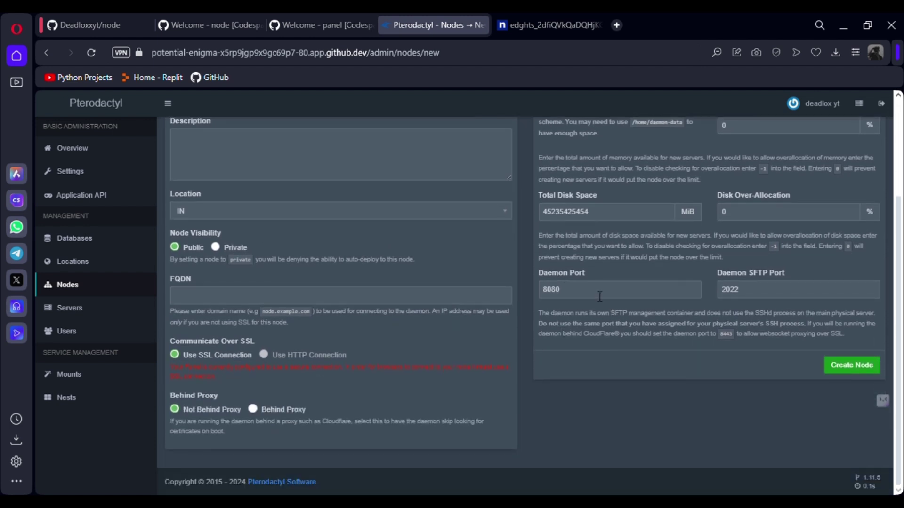
# Set the daemon port from 8080 to 443 and mark the node as Behind Proxy
pyautogui.click(599, 291)
pyautogui.hotkey('ctrl', 'a')
pyautogui.write('4')
pyautogui.write('43')
pyautogui.click(254, 409)
pyautogui.scroll(5, 318, 318)
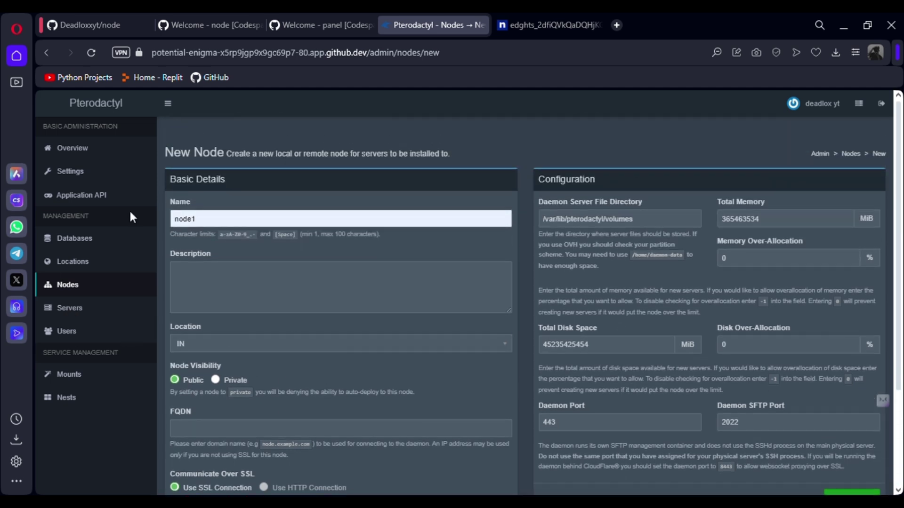
# Close the ngrok tunnel panels and copy the endpoint URL elf-tough-ladybird.ngrok-free.app
pyautogui.click(540, 25)
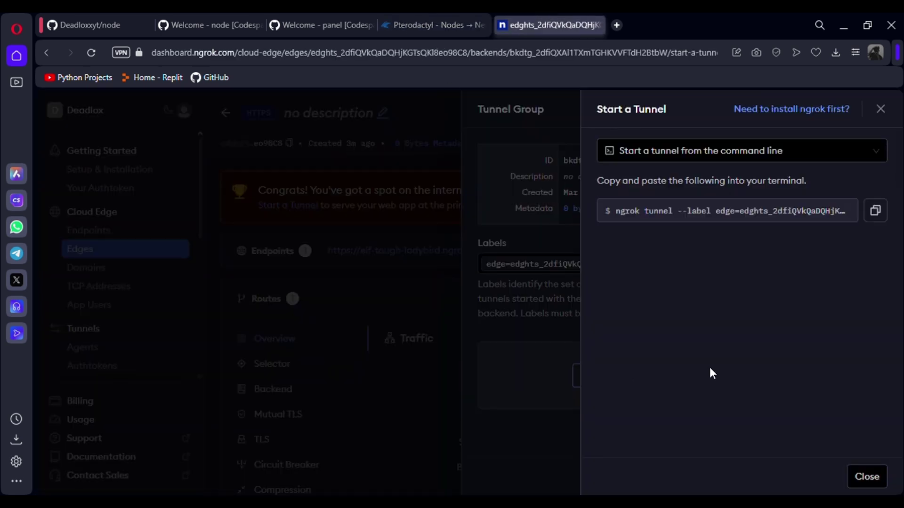
pyautogui.click(370, 385)
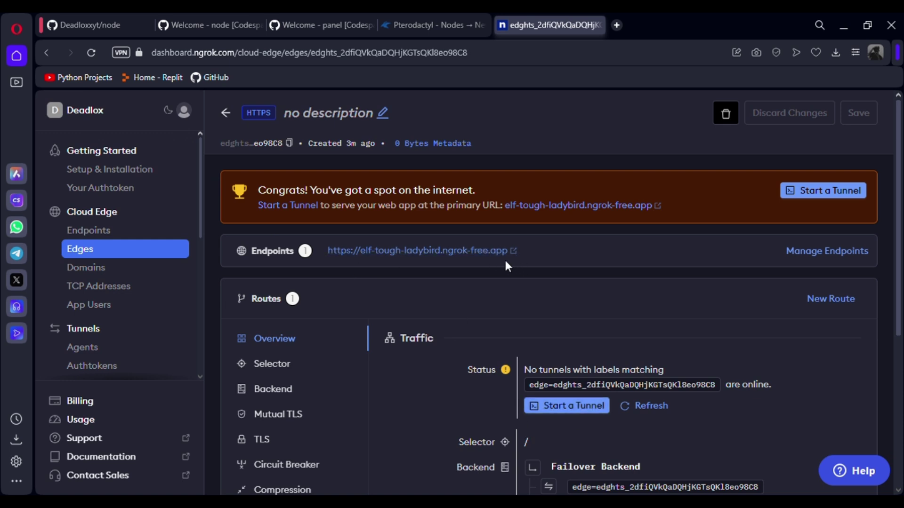
pyautogui.moveTo(486, 262); pyautogui.dragTo(415, 267)
pyautogui.click(465, 262)
pyautogui.click(468, 252)
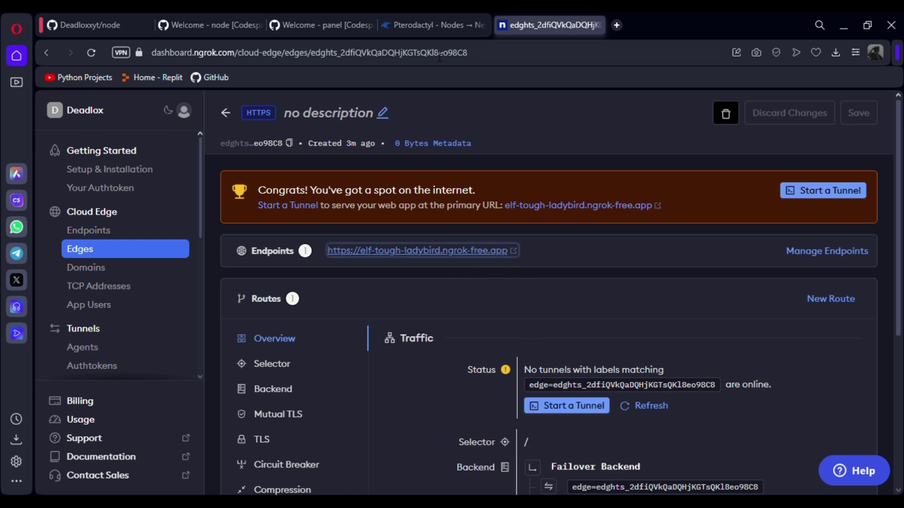
pyautogui.click(424, 24)
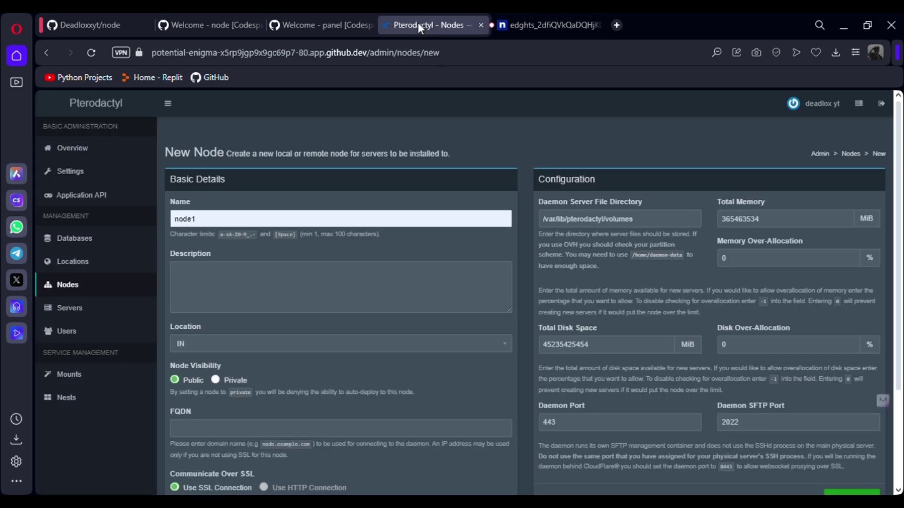
pyautogui.click(248, 431)
pyautogui.write('https://elf-tough-ladybird.ngrok-free.app/')
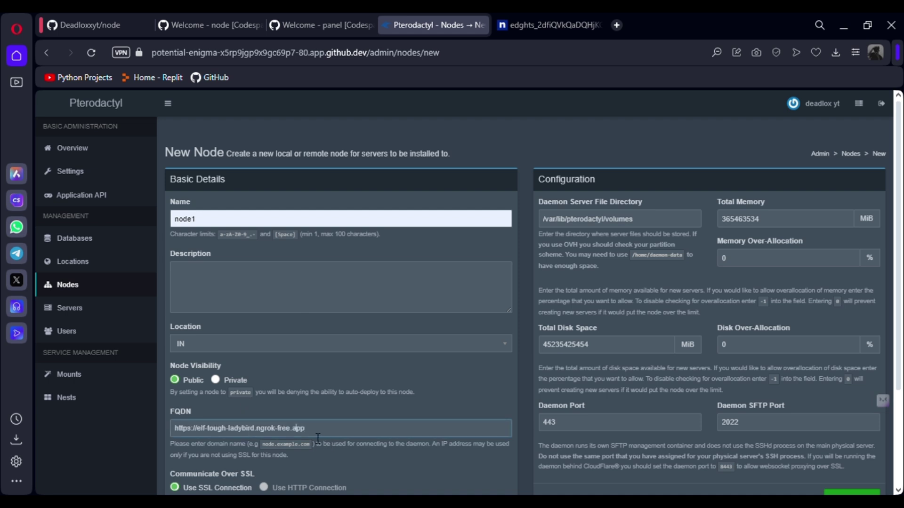
pyautogui.press('Left')
pyautogui.press('Left')
pyautogui.press('Left')
pyautogui.press('Left')
pyautogui.press('Left')
pyautogui.press('Left')
pyautogui.press('Left')
pyautogui.press('Left')
pyautogui.press('BackSpace')
pyautogui.press('BackSpace')
pyautogui.press('BackSpace')
pyautogui.press('BackSpace')
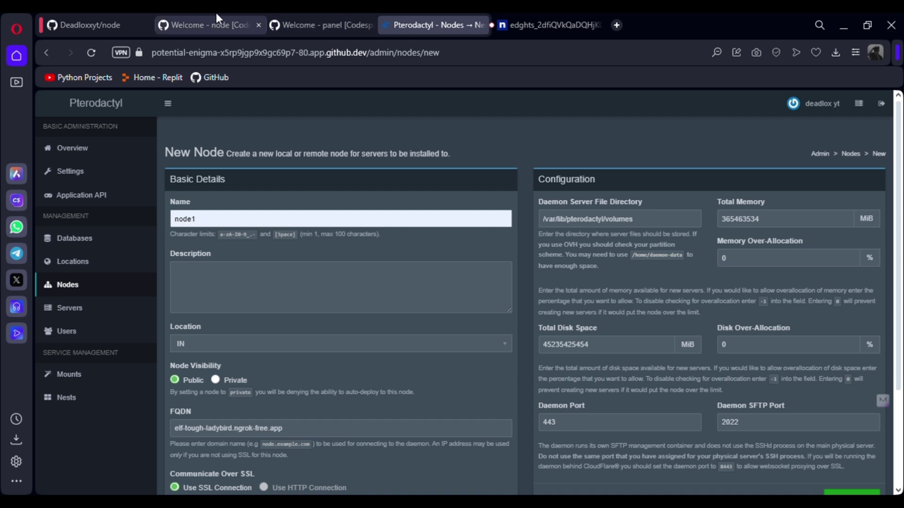
# Check the running ngrok tunnel in the Codespaces terminal, then create node1
pyautogui.click(208, 25)
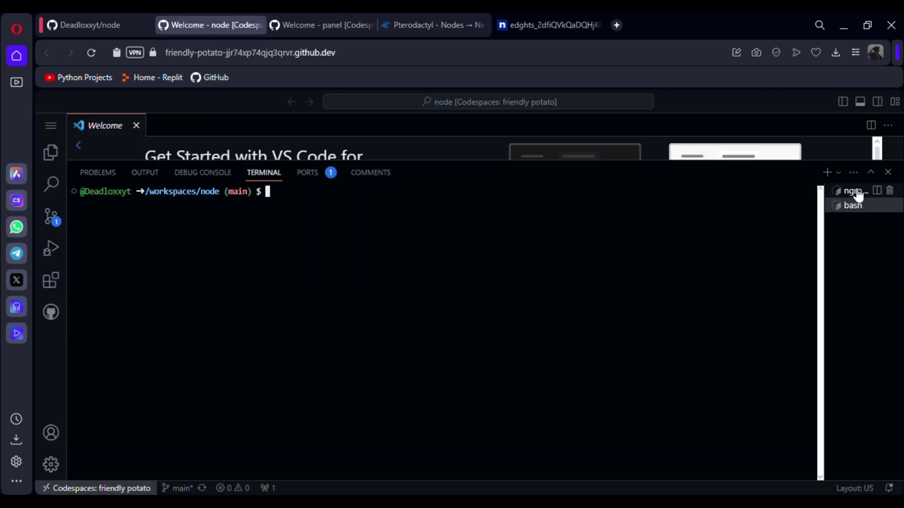
pyautogui.click(854, 191)
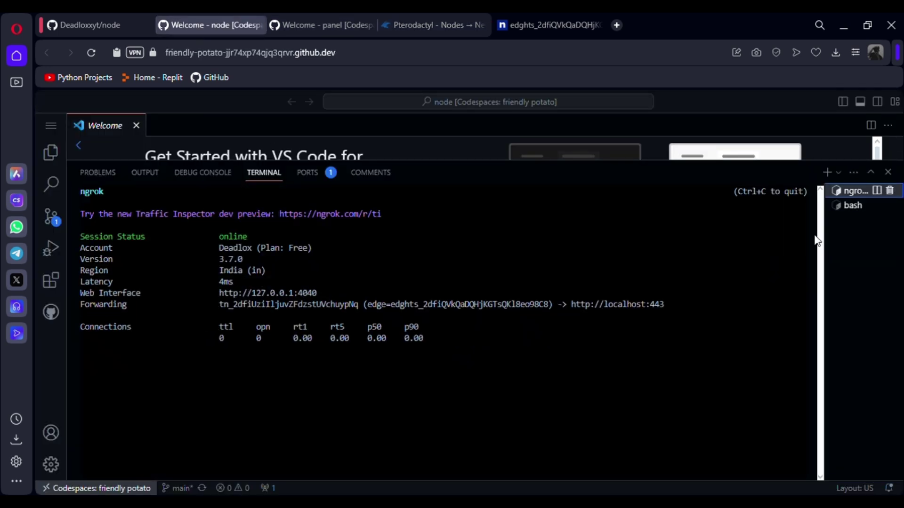
pyautogui.click(852, 205)
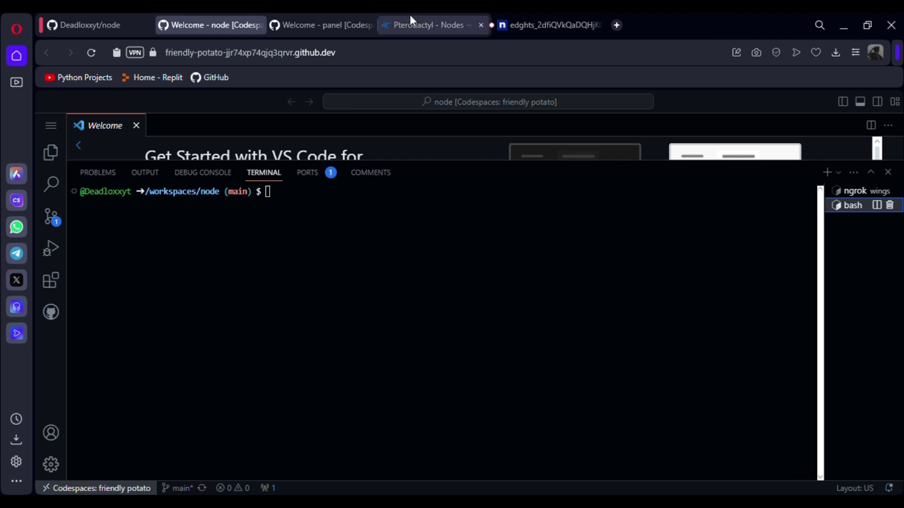
pyautogui.click(423, 25)
pyautogui.scroll(-5, 436, 396)
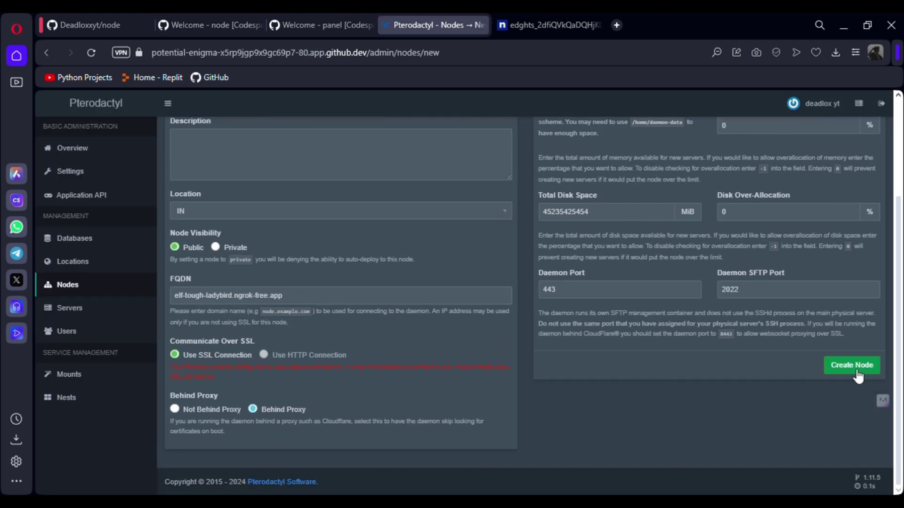
pyautogui.click(851, 365)
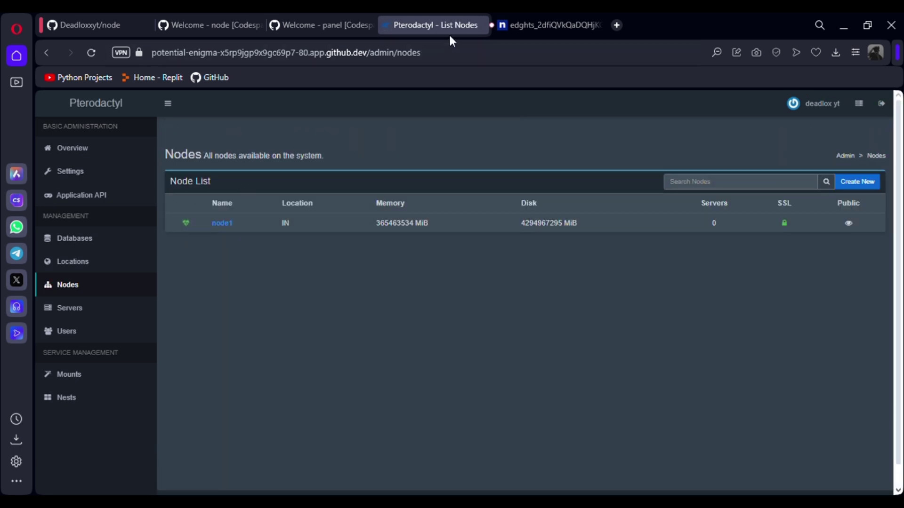
pyautogui.moveTo(421, 53); pyautogui.dragTo(183, 53)
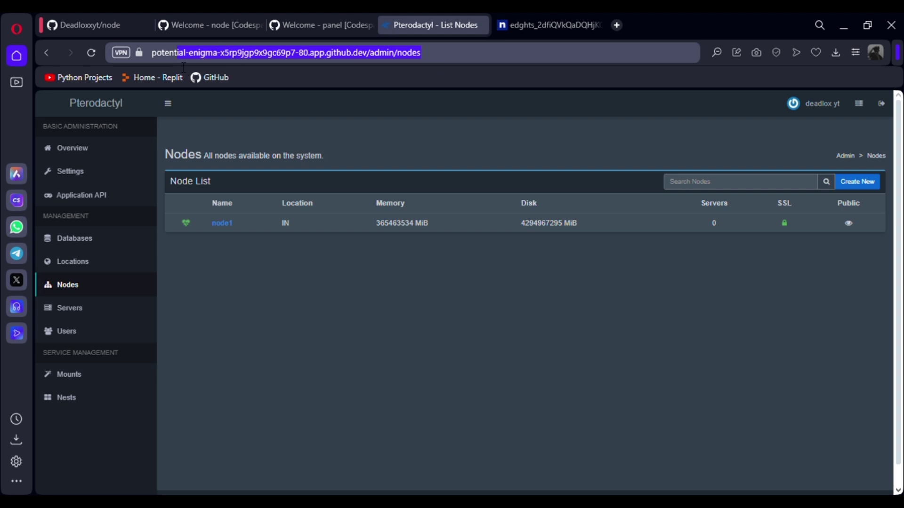
pyautogui.click(348, 394)
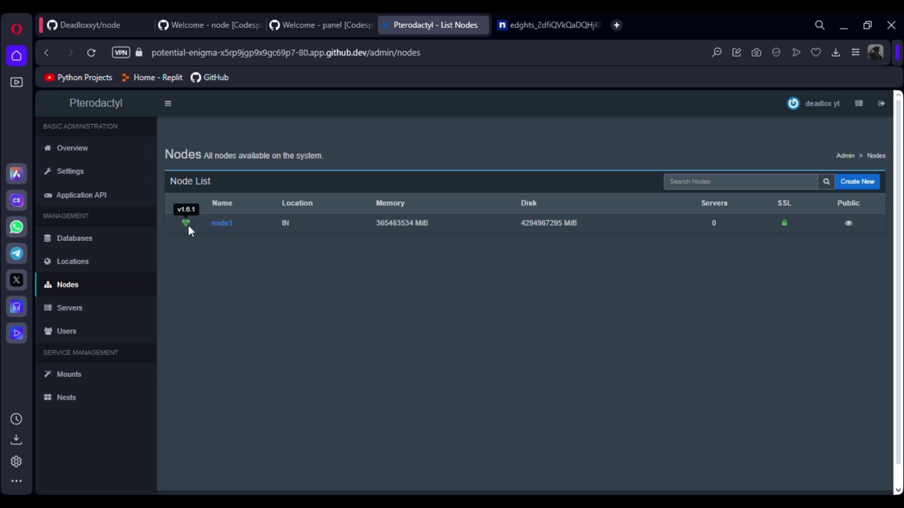
pyautogui.moveTo(423, 52)
pyautogui.mouseDown()
pyautogui.moveTo(187, 56)
pyautogui.moveTo(183, 67)
pyautogui.mouseUp()
pyautogui.click(365, 387)
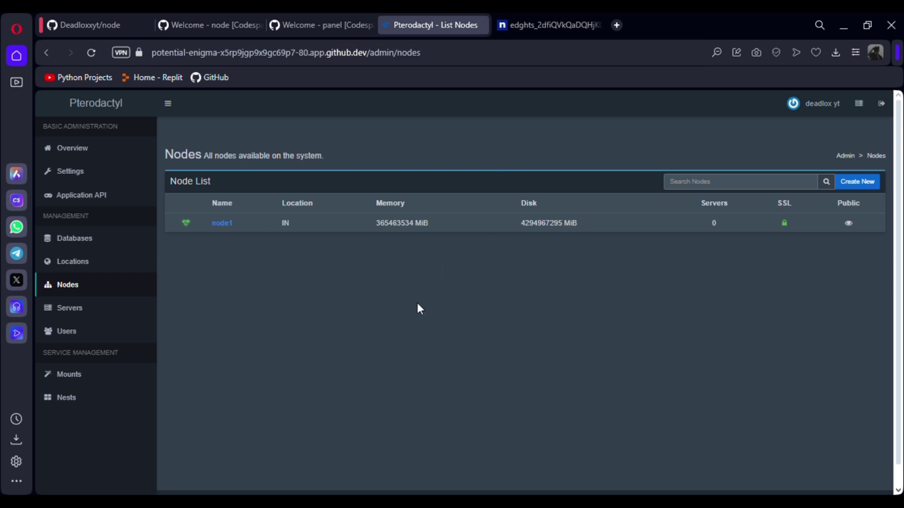